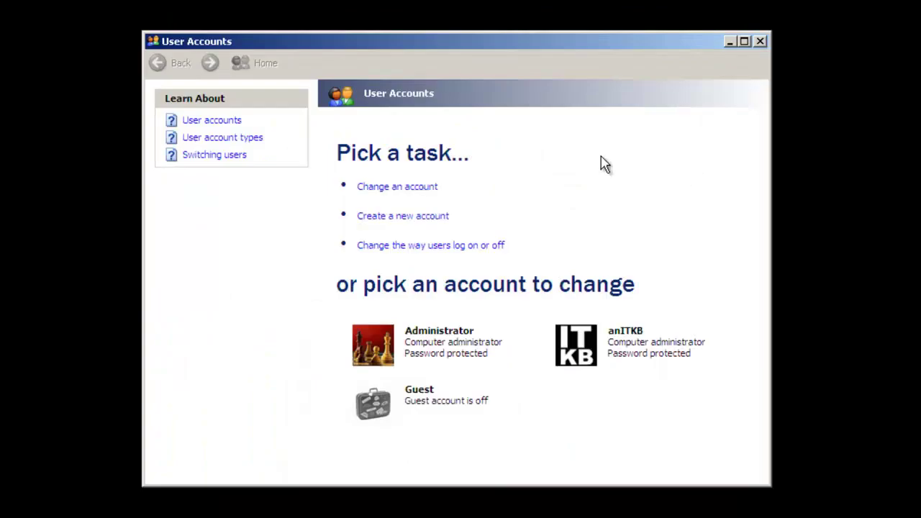
Step: Choose 'Create a new account' on the User Accounts home page
click(441, 218)
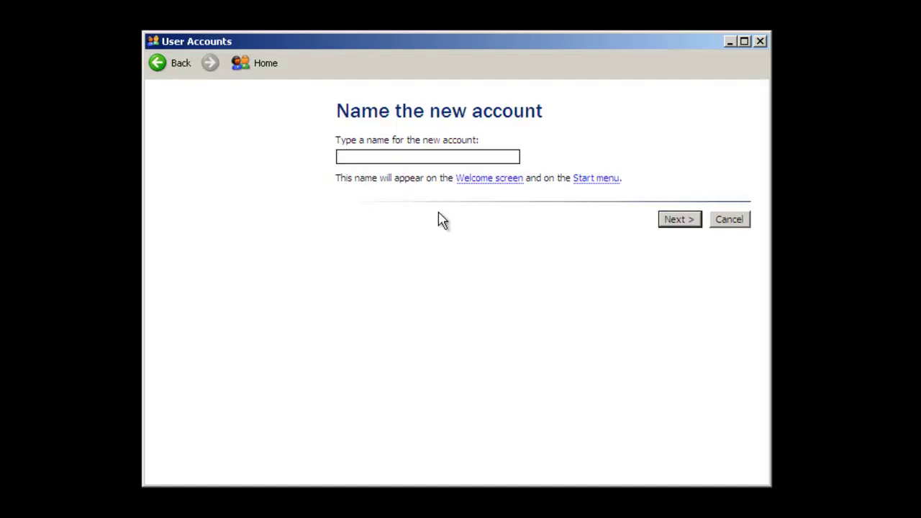
Step: Create a limited account named 'Test user'
text(Test user)
click(674, 221)
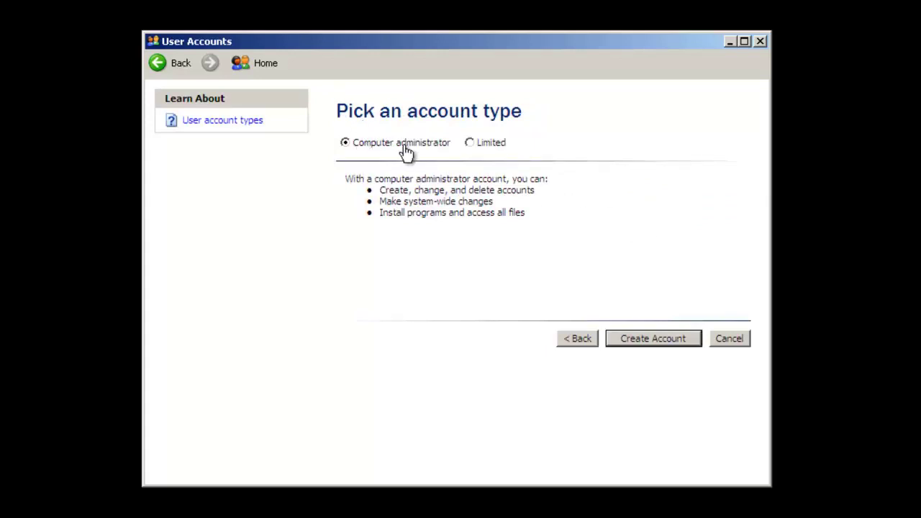
mouse_move(469, 151)
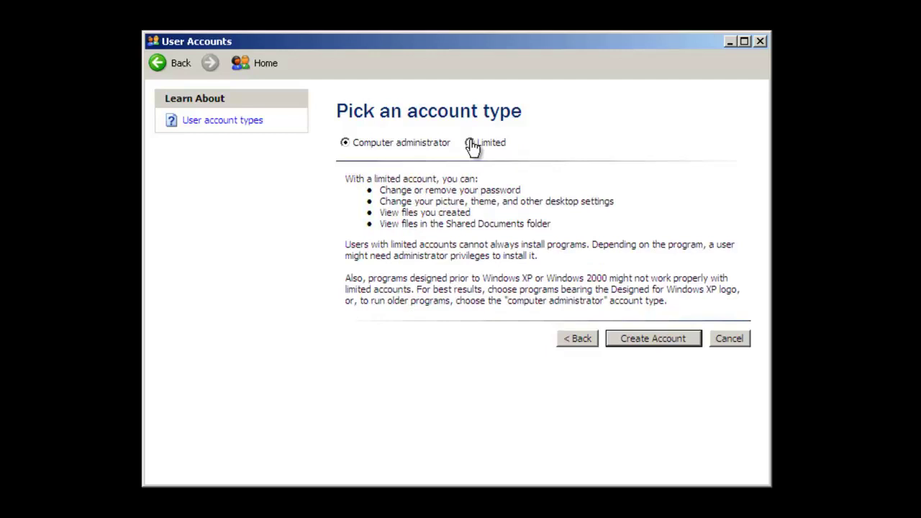
click(470, 142)
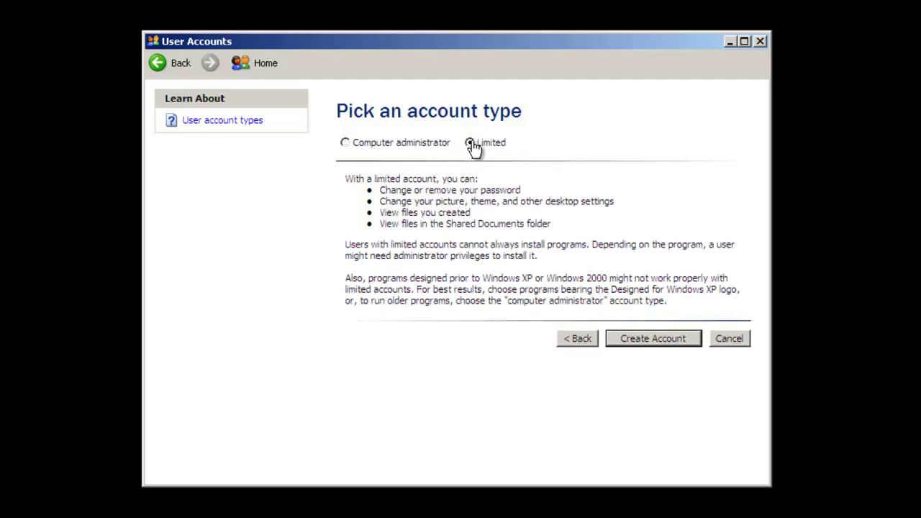
click(653, 345)
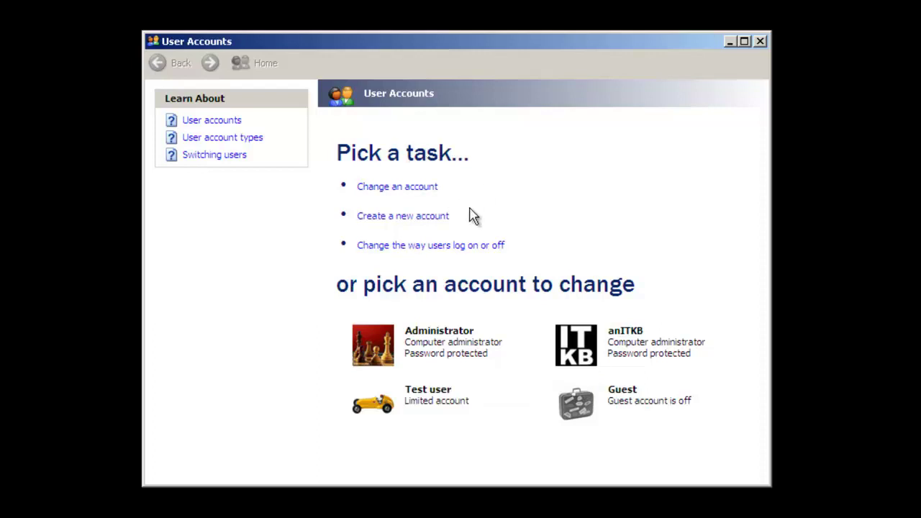
Step: Review the change options for Test user's account, go back, and close User Accounts
click(429, 191)
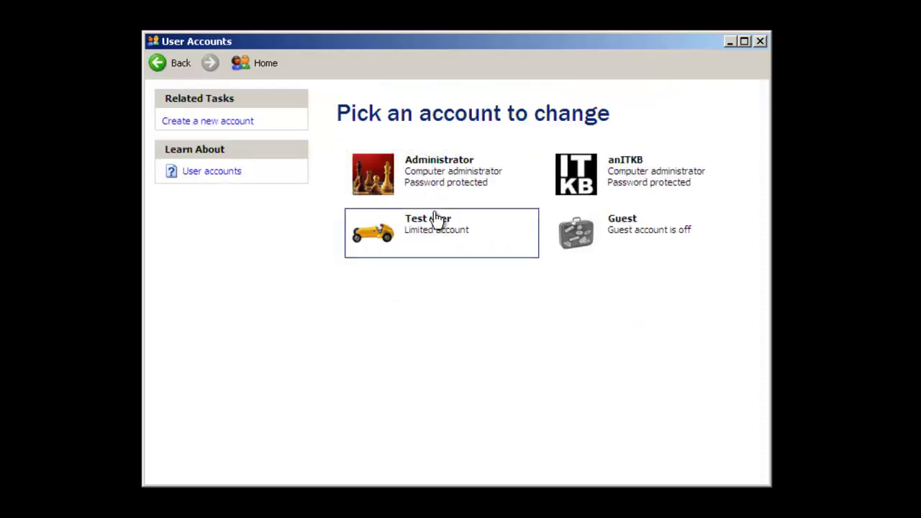
click(437, 226)
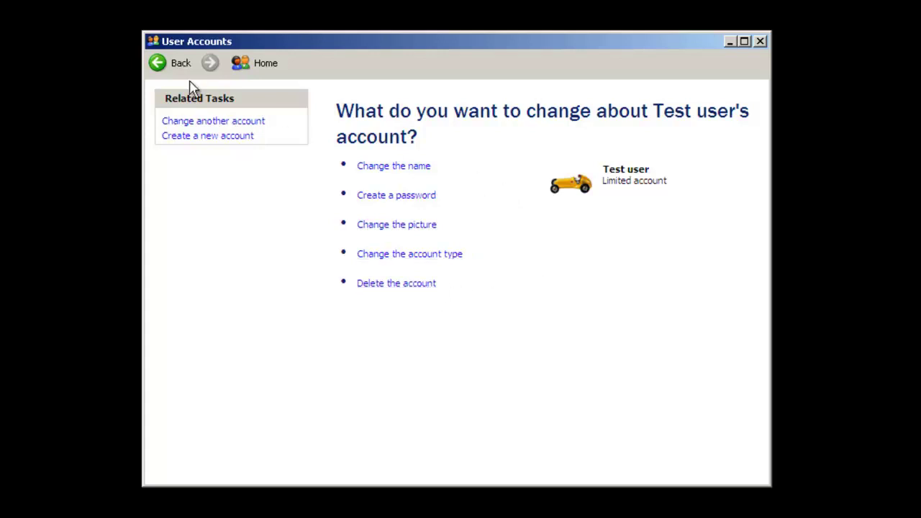
click(165, 71)
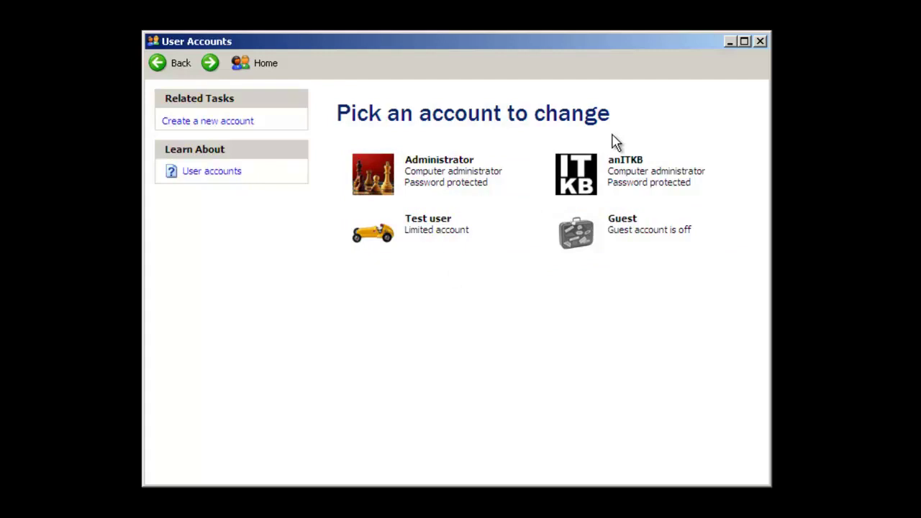
click(760, 42)
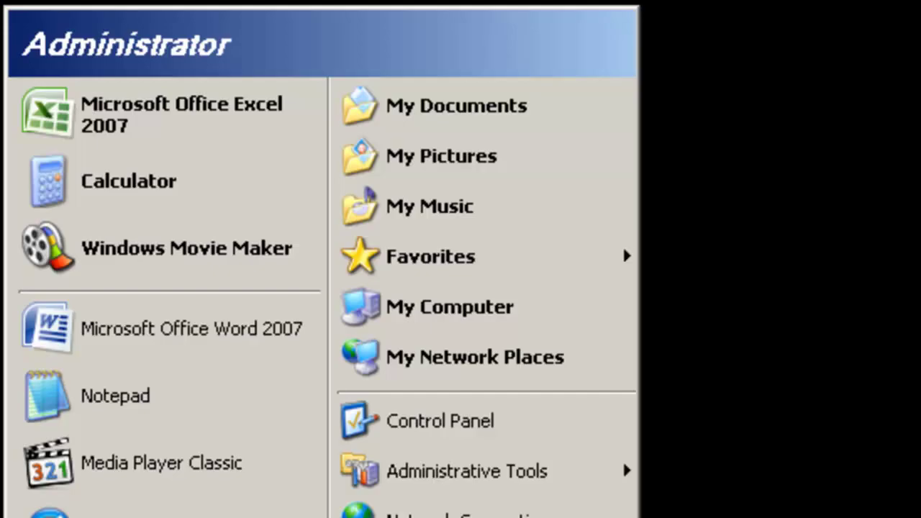
Step: Open Computer Management through My Computer's Manage command
right_click(443, 314)
click(532, 416)
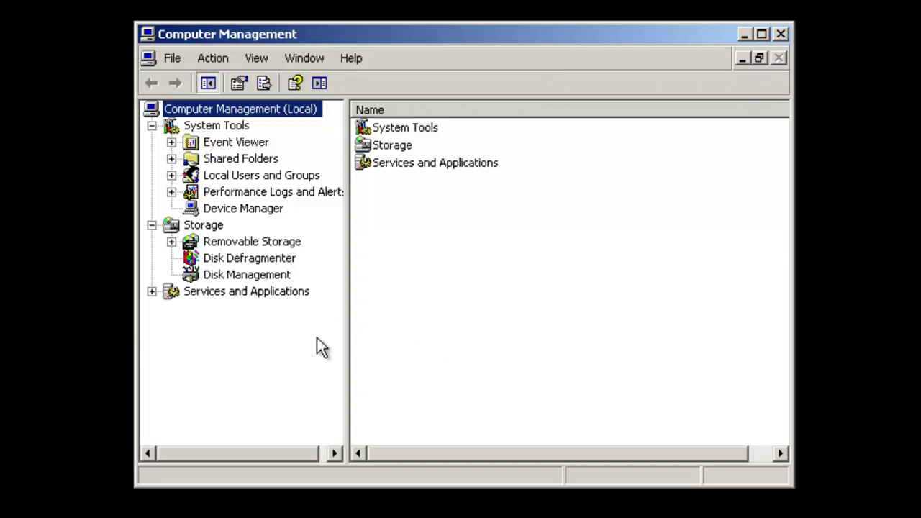
Step: Collapse Storage and Services and Applications, then show Users under Local Users and Groups
click(12, 63)
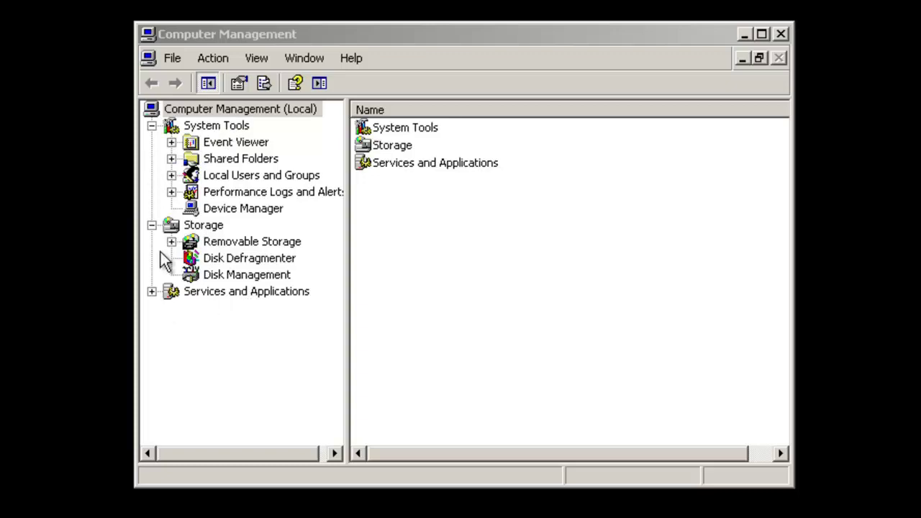
click(153, 291)
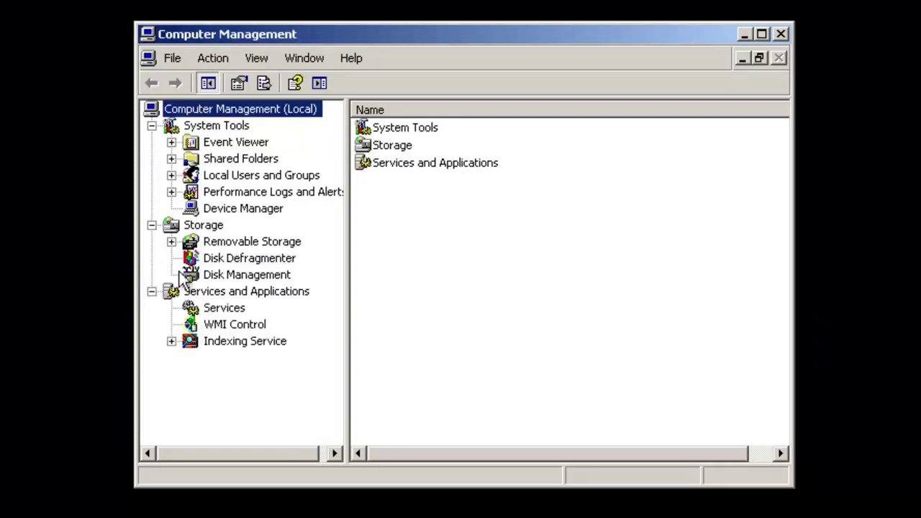
click(153, 291)
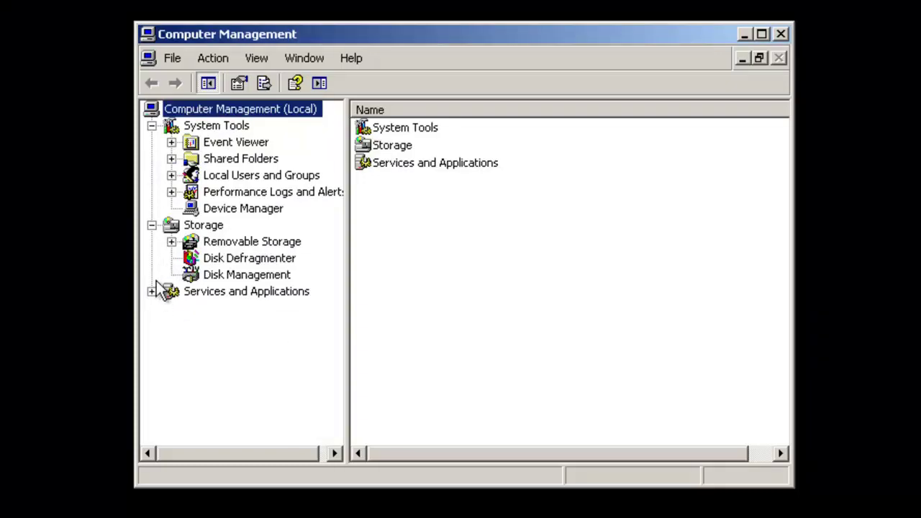
click(152, 225)
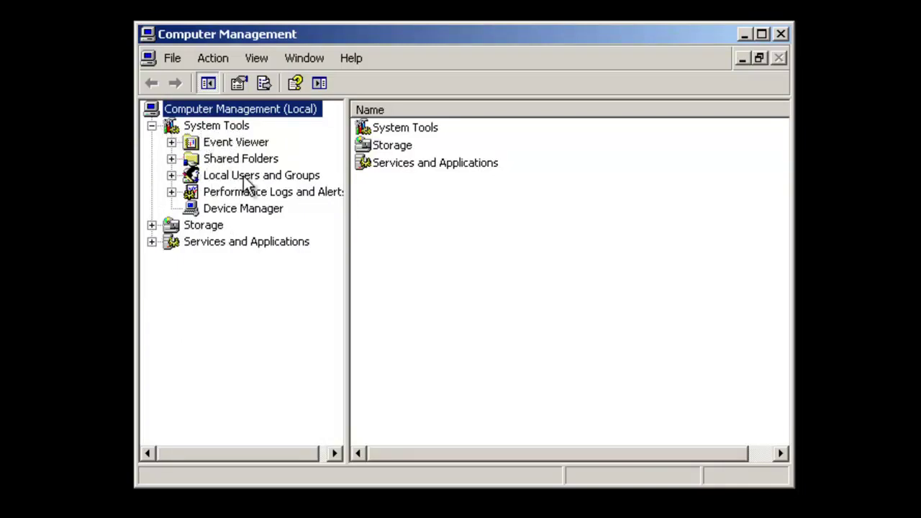
click(171, 176)
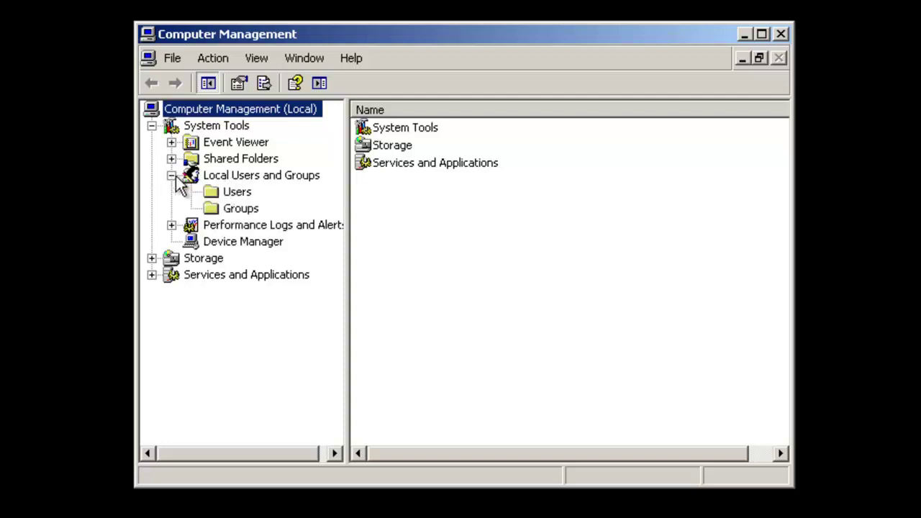
click(237, 194)
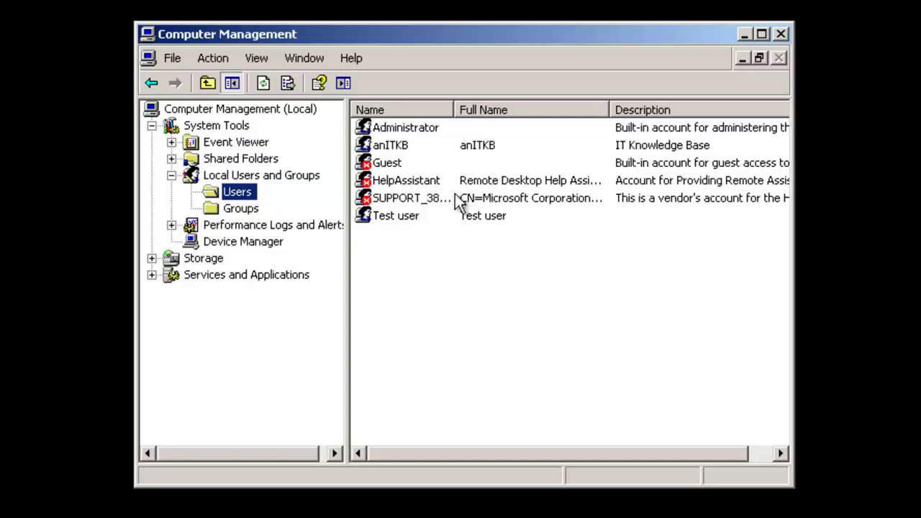
Step: Start a new user 'Test User 2' with the person's full name and description 'Student'
right_click(241, 194)
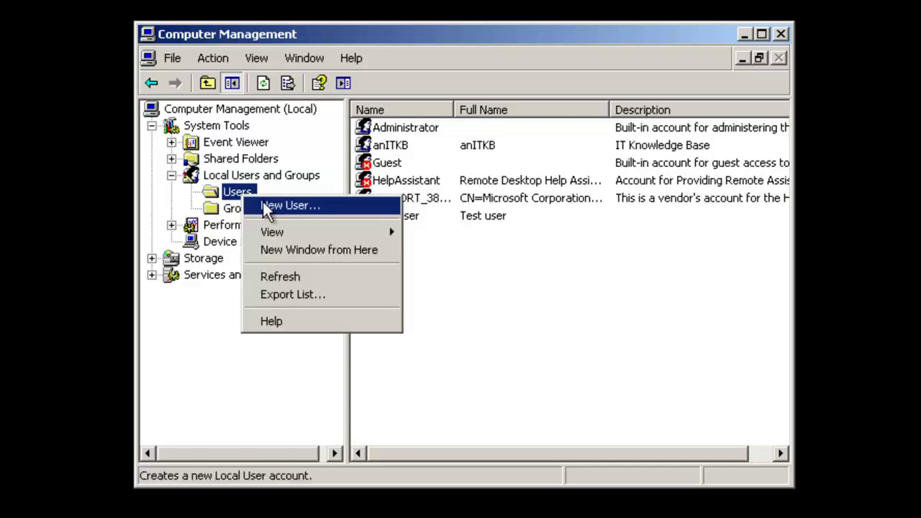
click(263, 206)
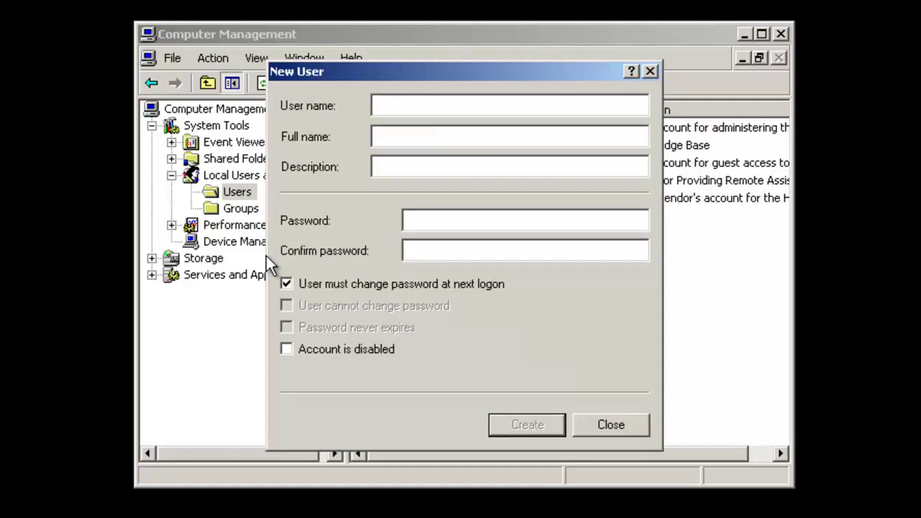
text(Test U)
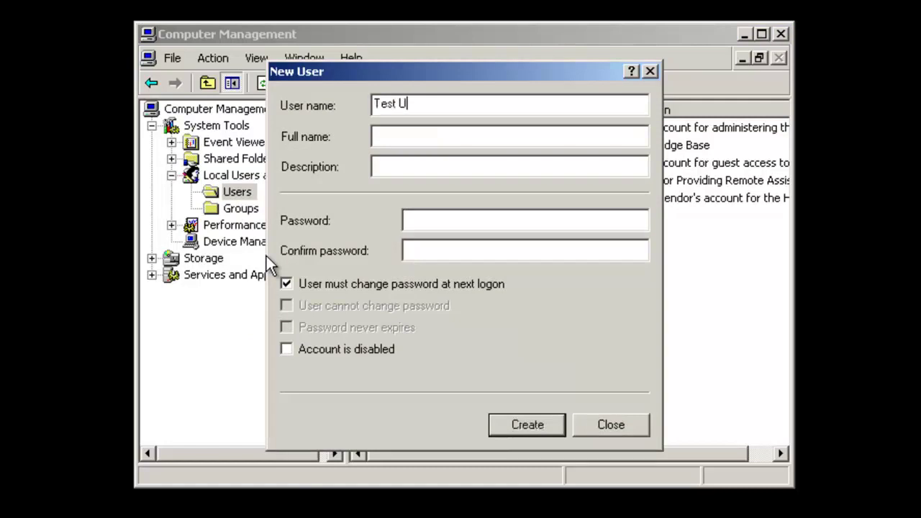
text(ser 2)
text(John Smi)
text(th)
key(Tab)
text(Student)
key(Tab)
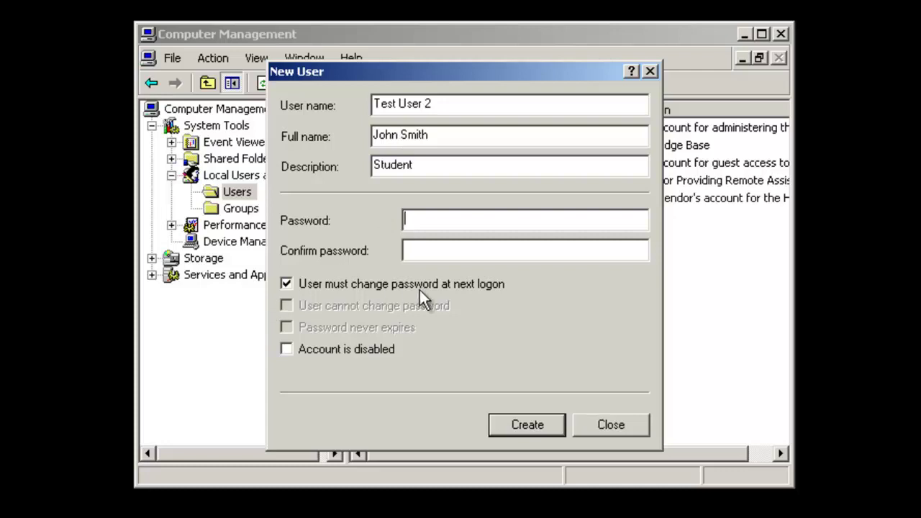
Step: Clear all password checkboxes and create the Test User 2 account
click(287, 284)
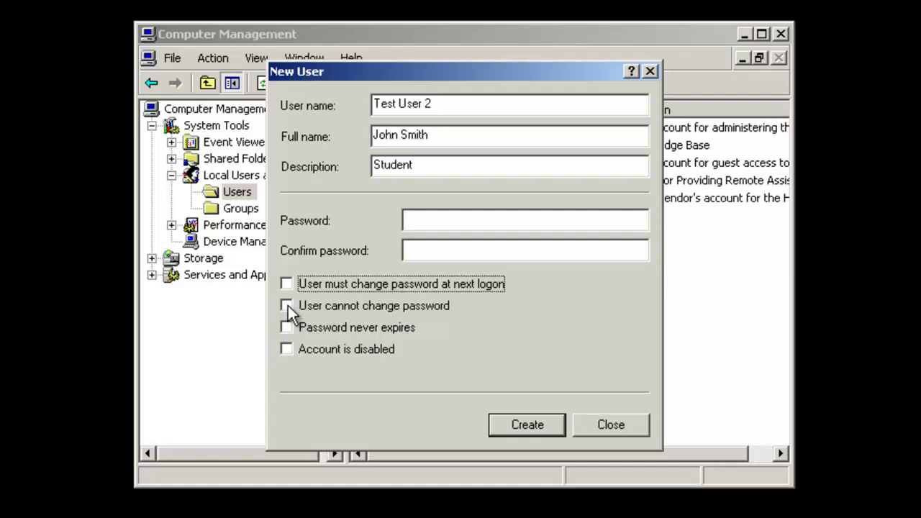
click(288, 305)
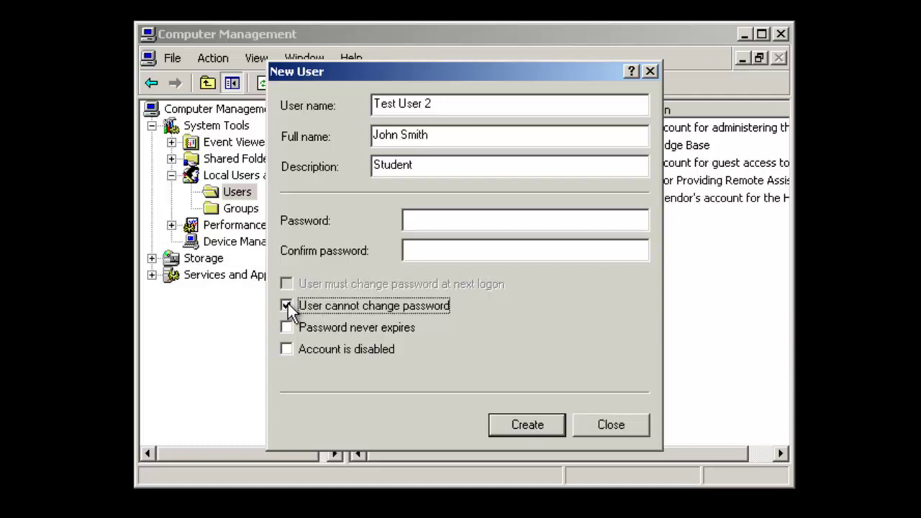
click(288, 304)
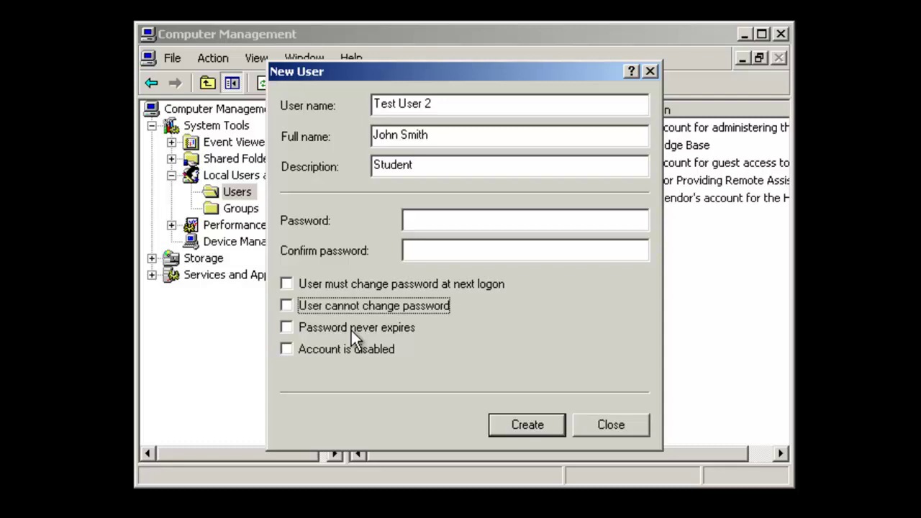
click(291, 329)
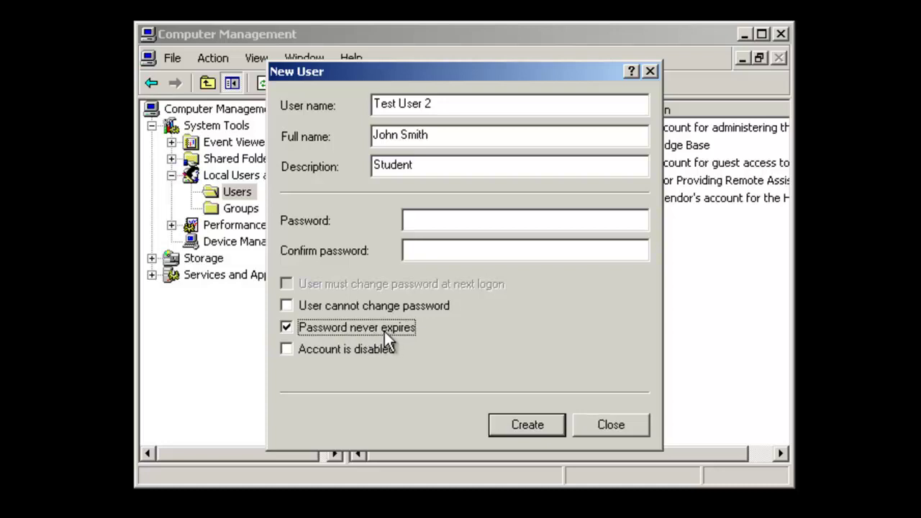
click(290, 327)
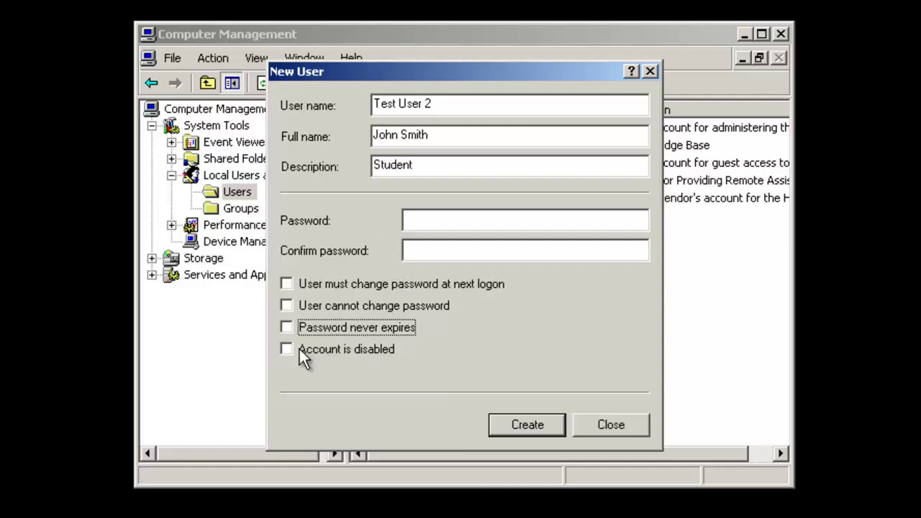
click(526, 422)
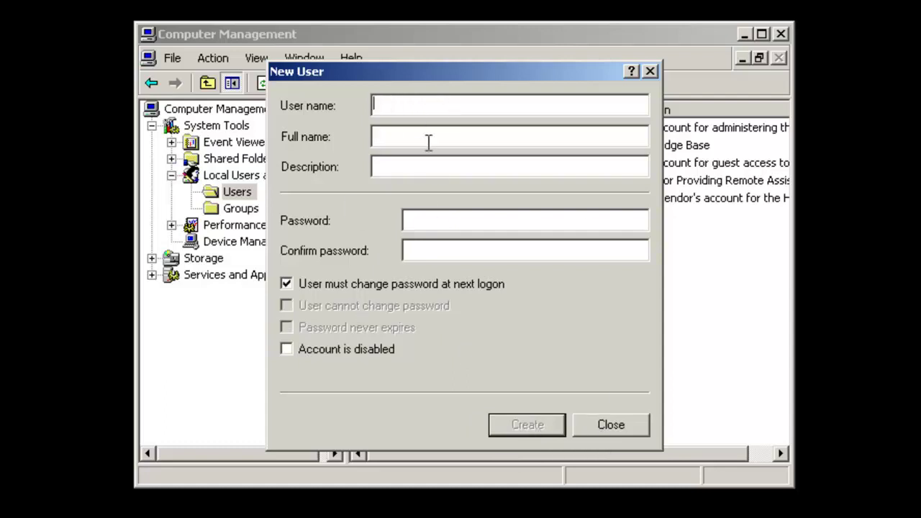
Step: Close the New User dialog and check Test User 2 in the Users list
click(604, 427)
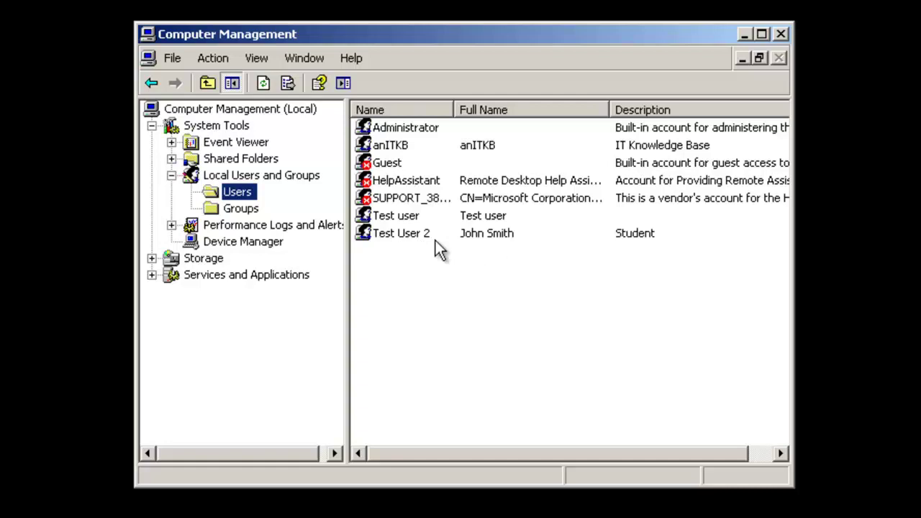
click(476, 318)
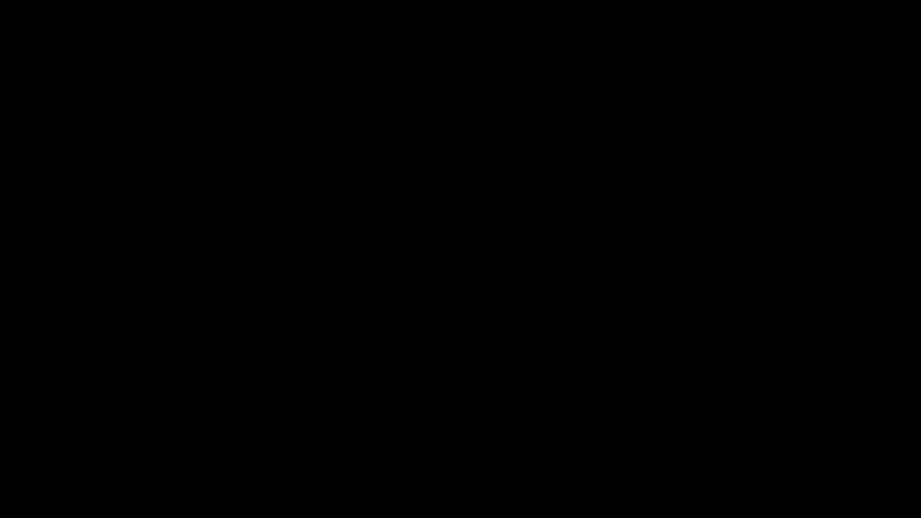